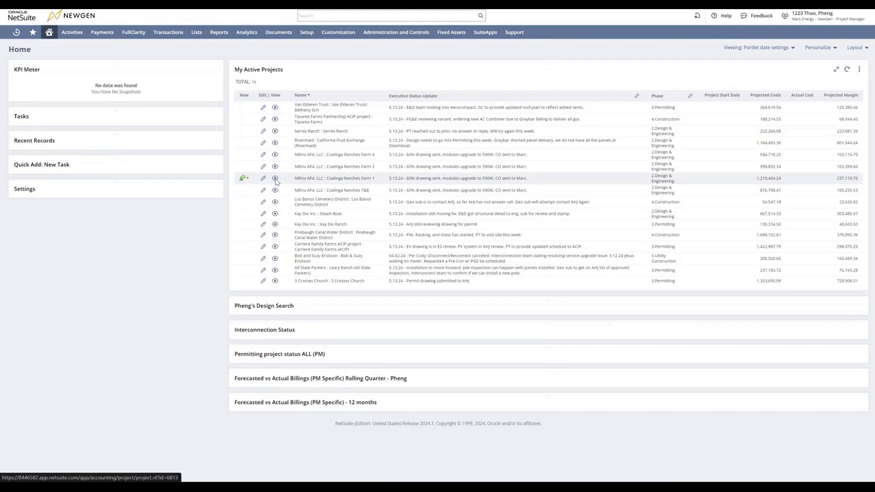
# Open the NBInv AF4, LLC : Coalinga Ranches Farm 1 project from My Active Projects.
pyautogui.click(275, 178)
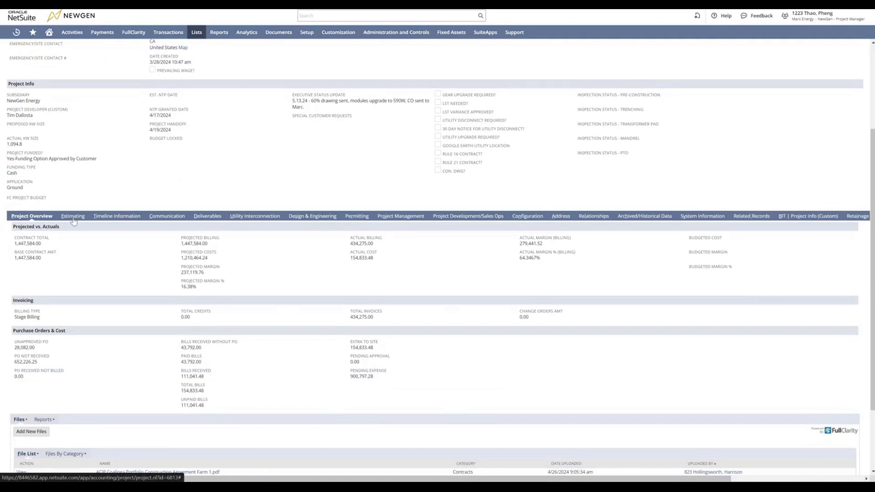
# Show the project's Estimating tab and its list of three estimates.
pyautogui.click(74, 218)
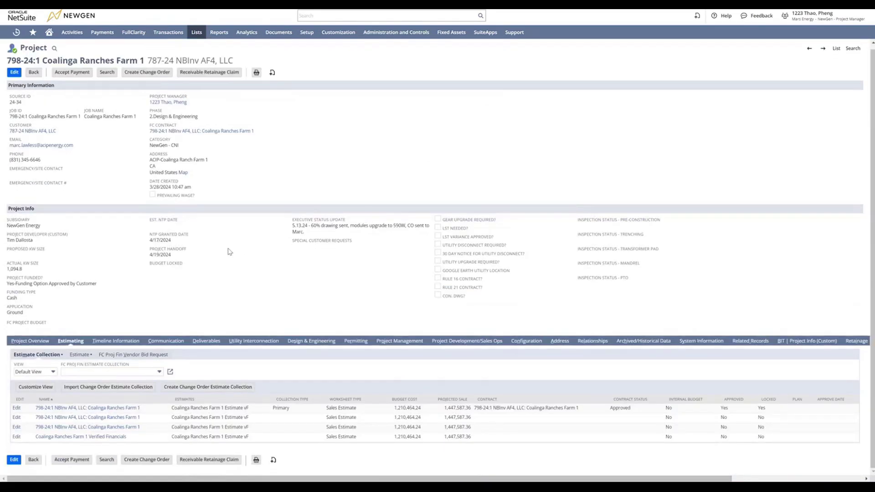
pyautogui.click(79, 355)
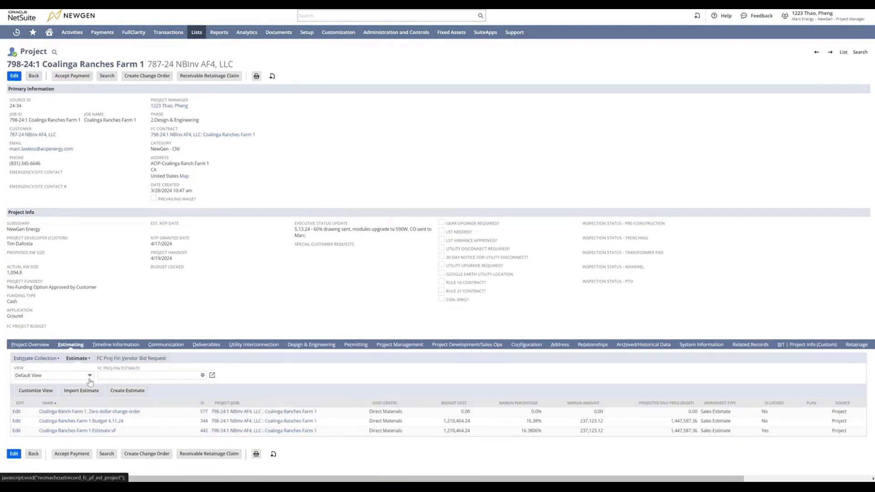
# Open the Budget 4.11.24 estimate and bring up actions for the A/C Equipment, MSB, Panel line.
pyautogui.click(95, 421)
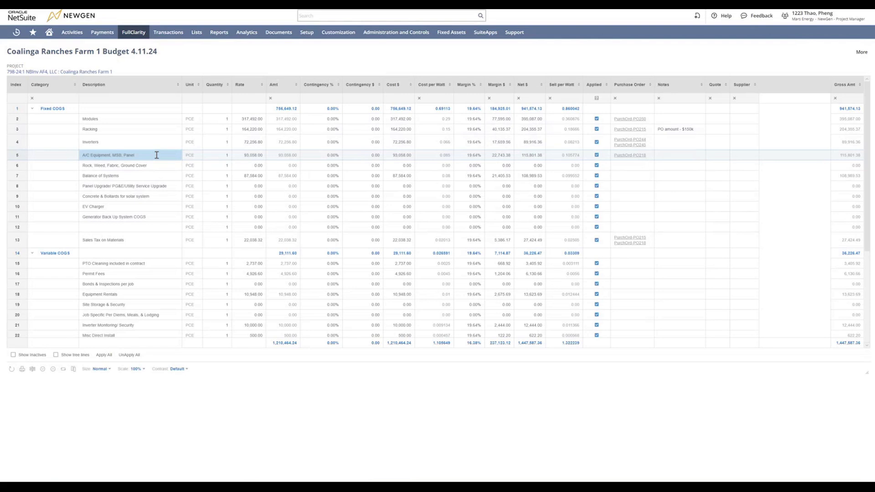
pyautogui.rightClick(156, 155)
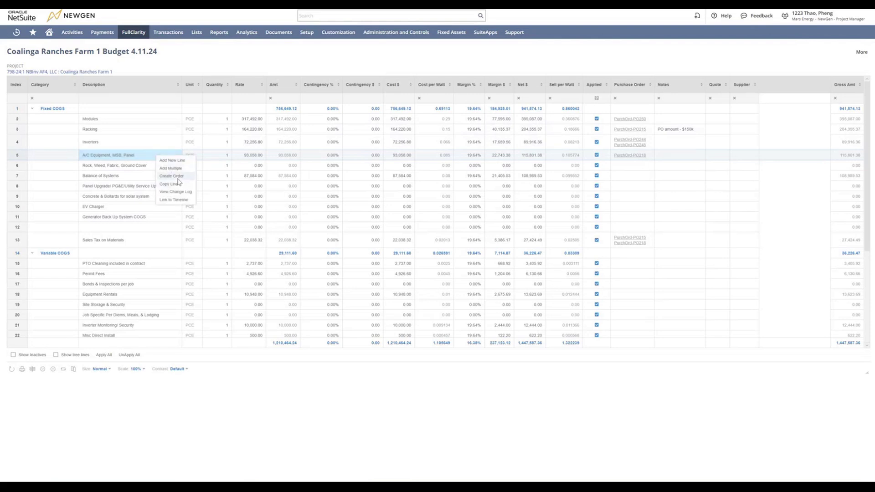
# Create an order from the A/C Equipment line with Greentech Renewables chosen as vendor.
pyautogui.click(177, 178)
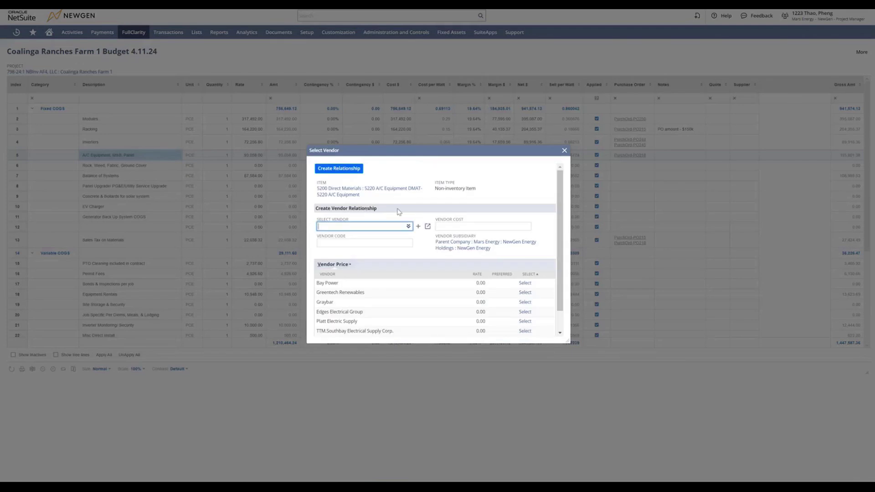
pyautogui.moveTo(420, 153); pyautogui.dragTo(415, 102)
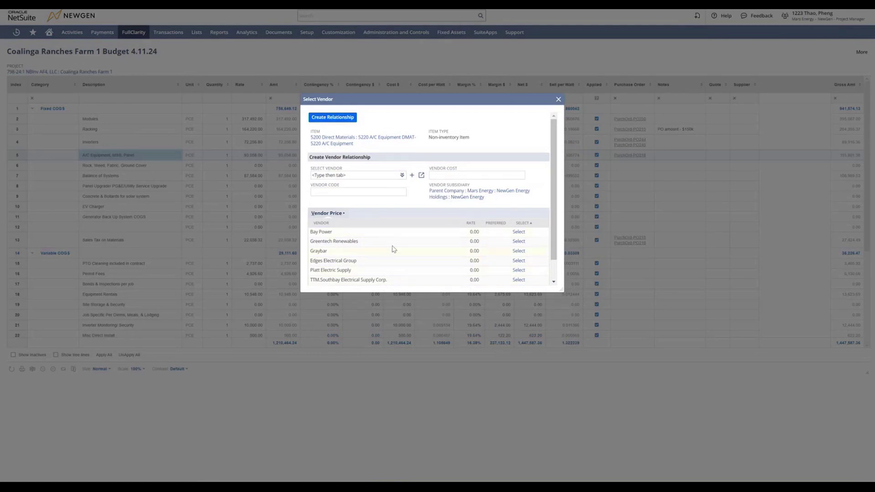
pyautogui.click(402, 176)
pyautogui.click(391, 187)
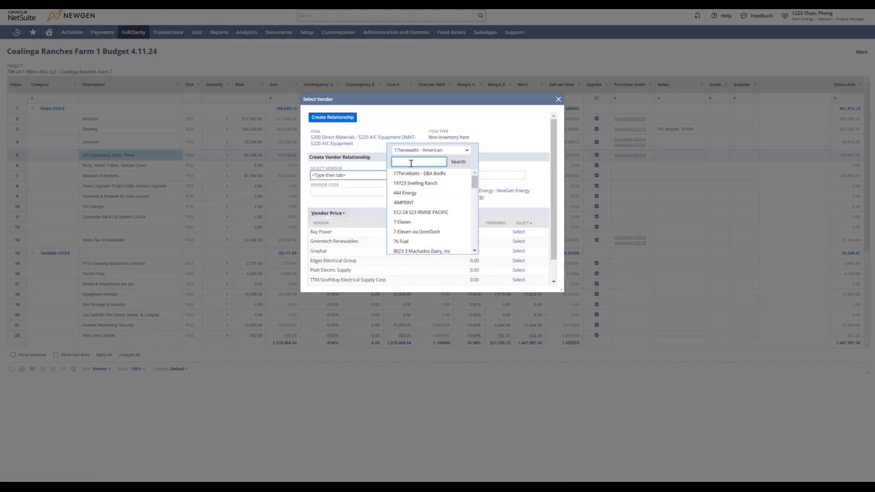
pyautogui.click(355, 206)
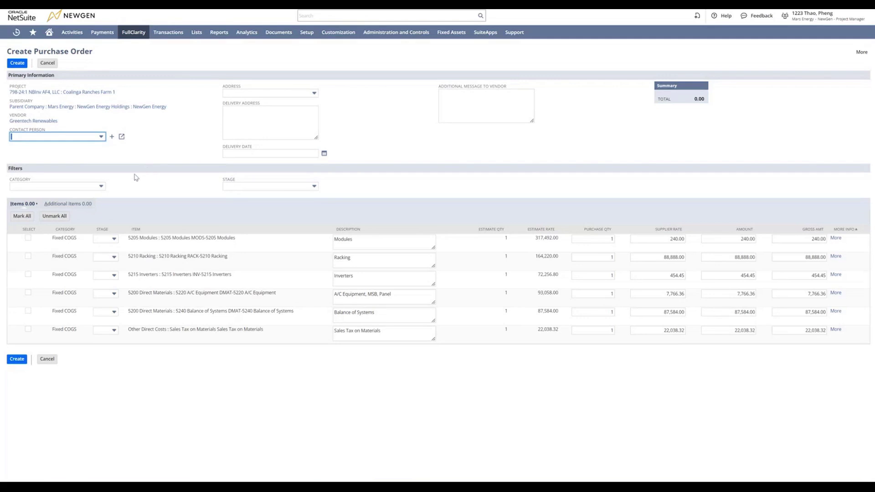
# Narrow the order's item lines to the six Fixed COGS lines.
pyautogui.click(99, 189)
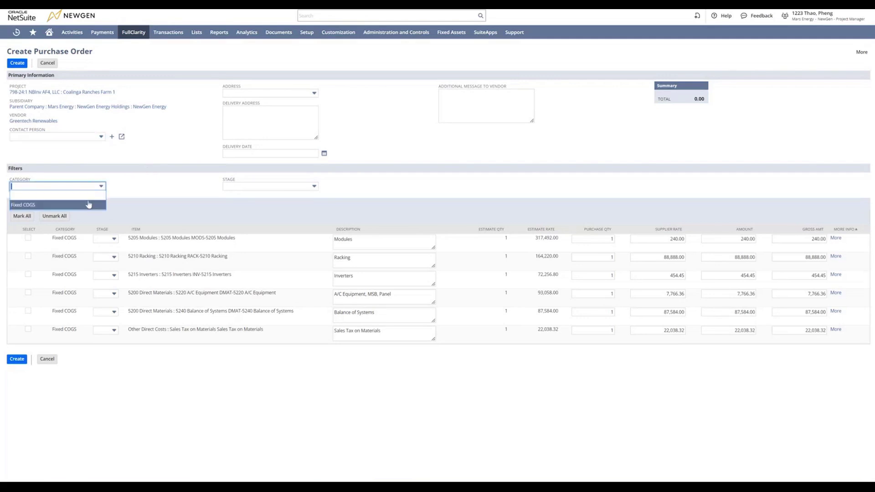
pyautogui.click(88, 205)
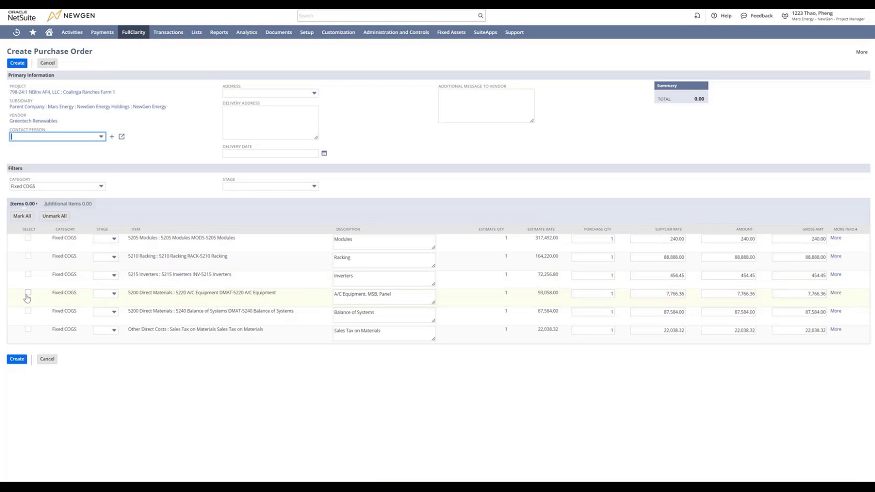
# Include the 5220 A/C Equipment line with its purchase quantity and supplier rate, totaling 7,766.36.
pyautogui.click(28, 293)
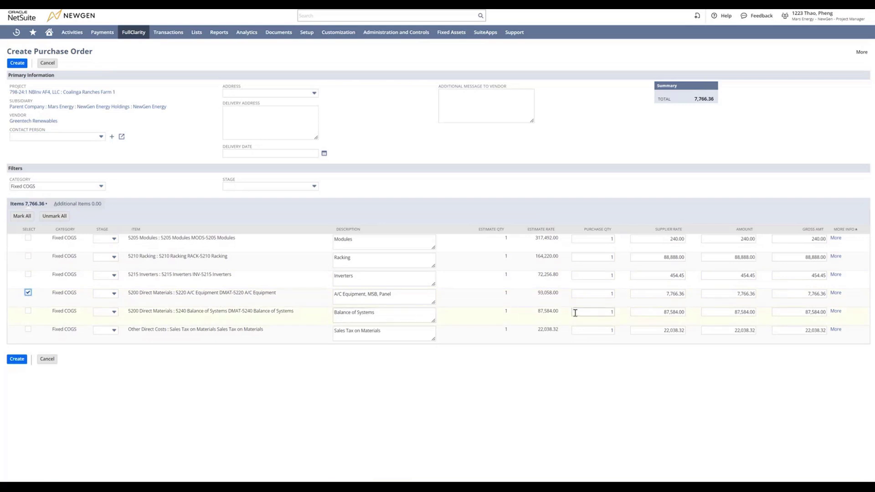
pyautogui.click(609, 294)
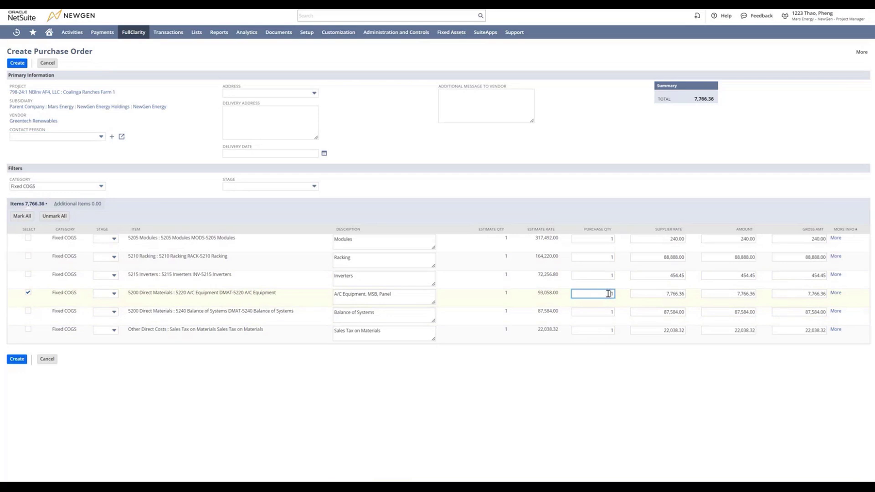
pyautogui.click(655, 294)
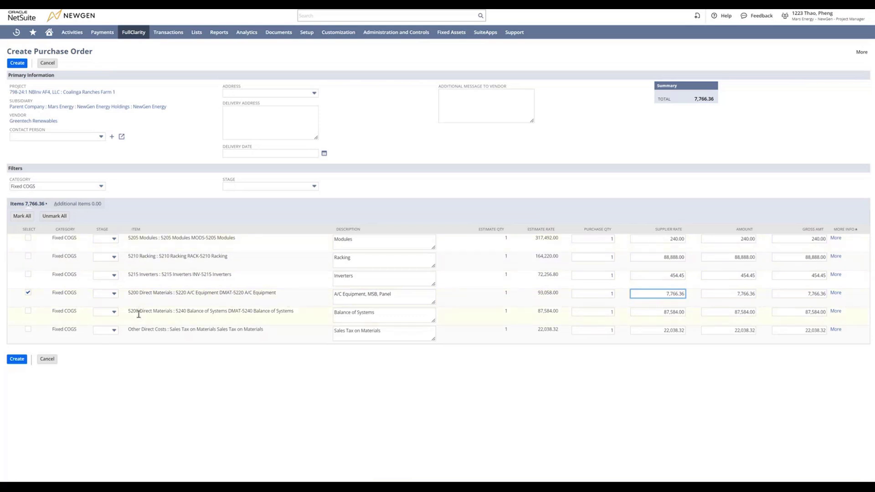
pyautogui.click(84, 206)
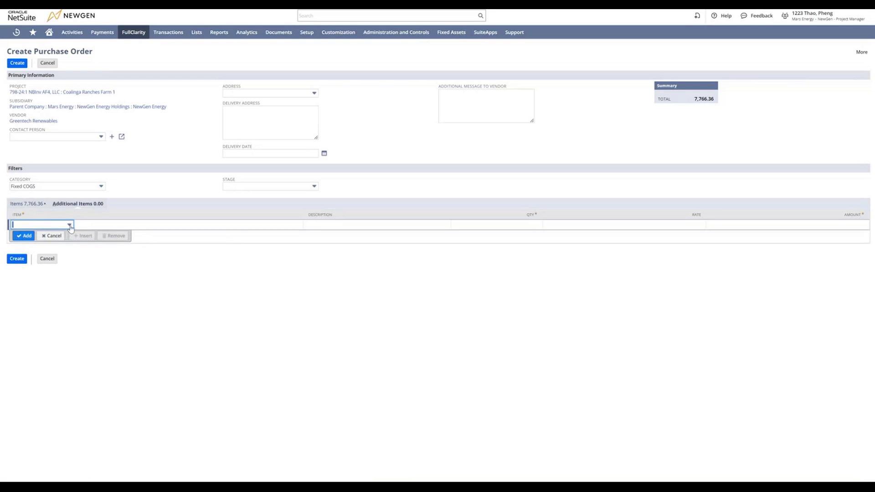
# Add an additional item line with item 5200 Direct Materials, quantity and rate left empty.
pyautogui.click(70, 225)
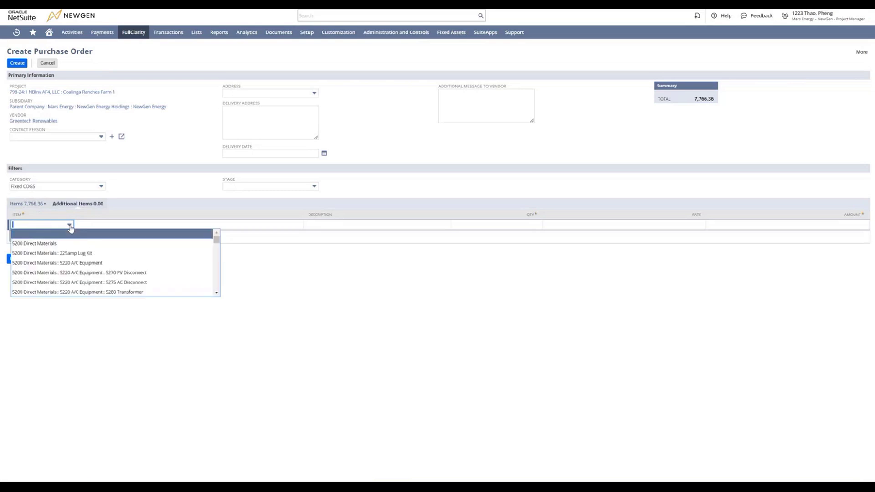
pyautogui.click(30, 246)
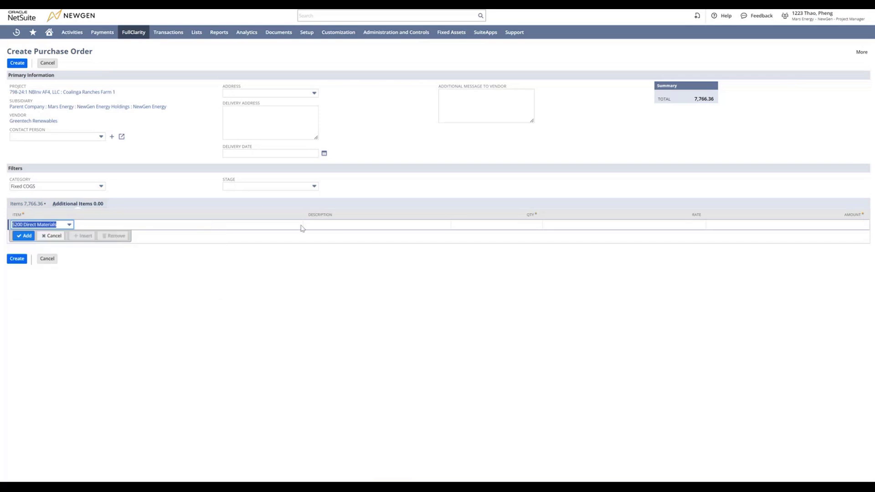
pyautogui.click(321, 227)
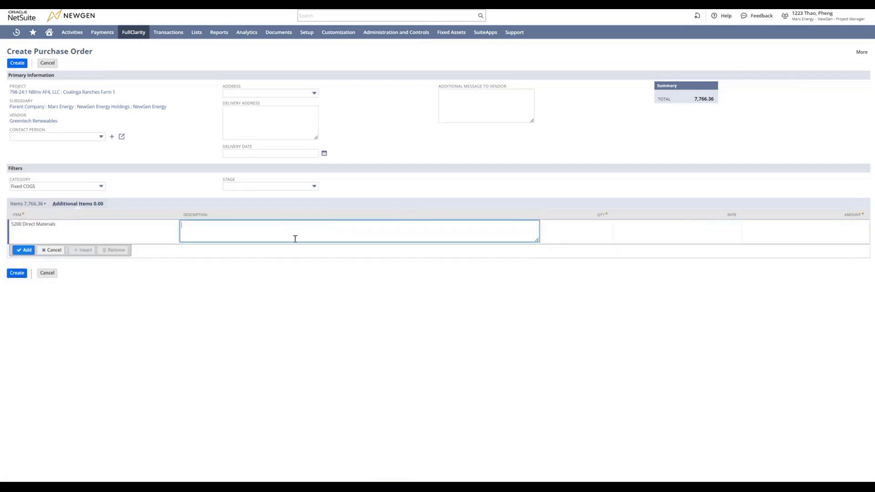
pyautogui.click(559, 236)
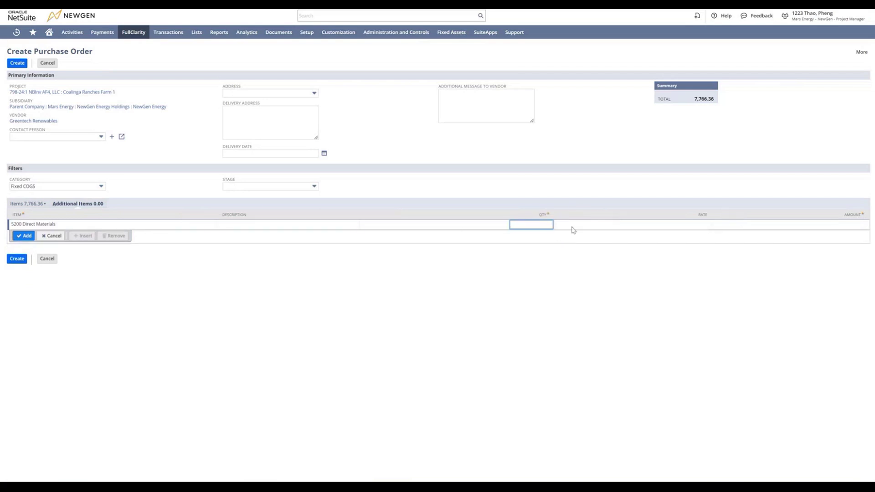
pyautogui.press('Tab')
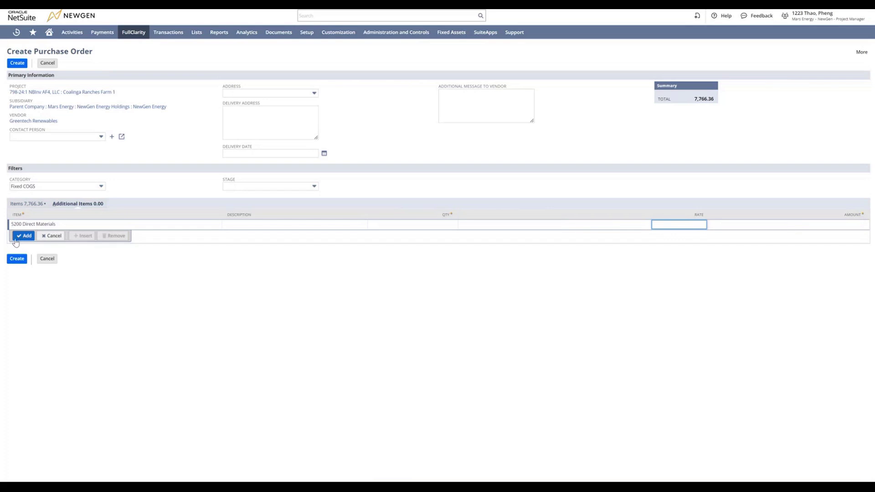
# Discard the extra line and create the order with only 5220 A/C Equipment, saved as PO275.
pyautogui.click(54, 239)
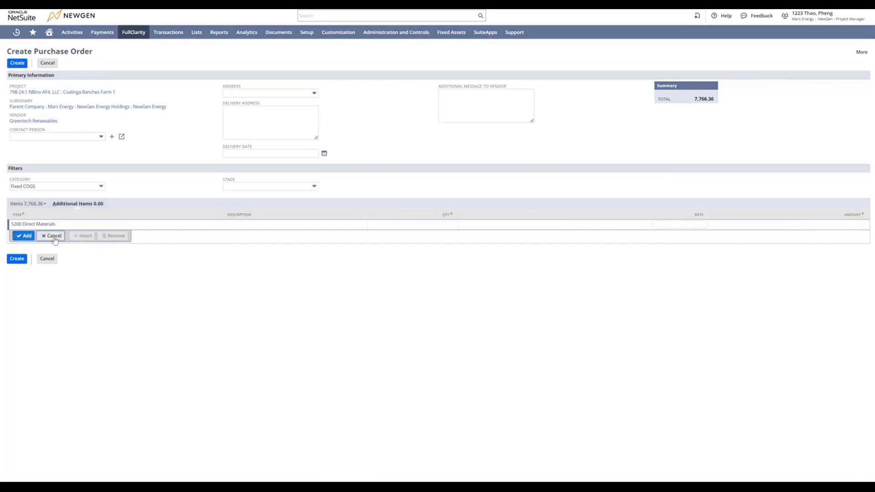
pyautogui.click(28, 208)
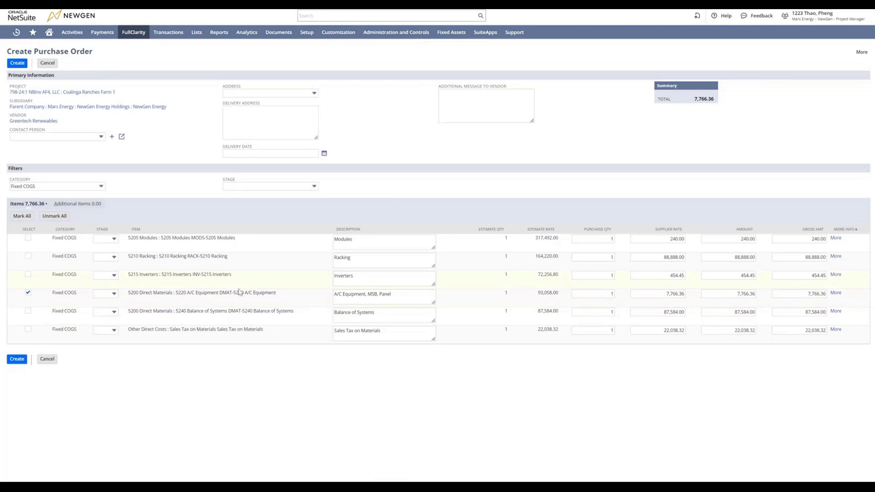
pyautogui.click(17, 359)
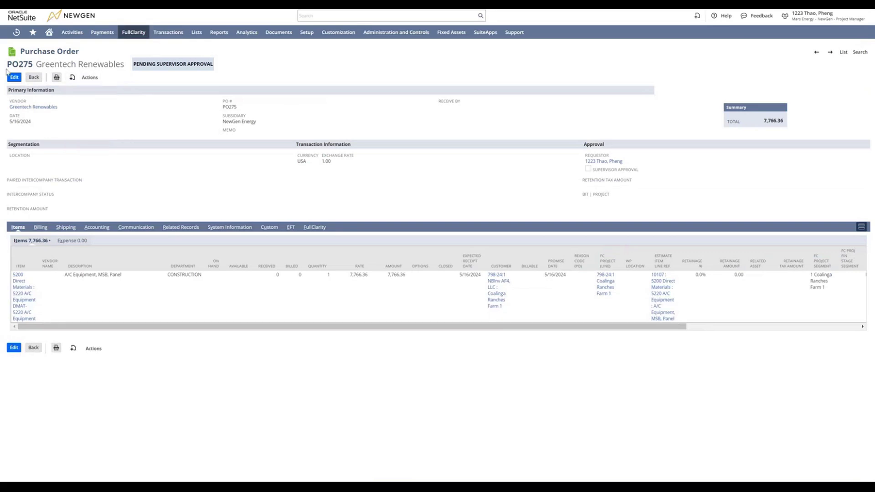
# Highlight PO275 and Greentech Renewables in the record title, then put the order into edit mode.
pyautogui.moveTo(7, 64); pyautogui.dragTo(36, 65)
pyautogui.moveTo(36, 64); pyautogui.dragTo(127, 68)
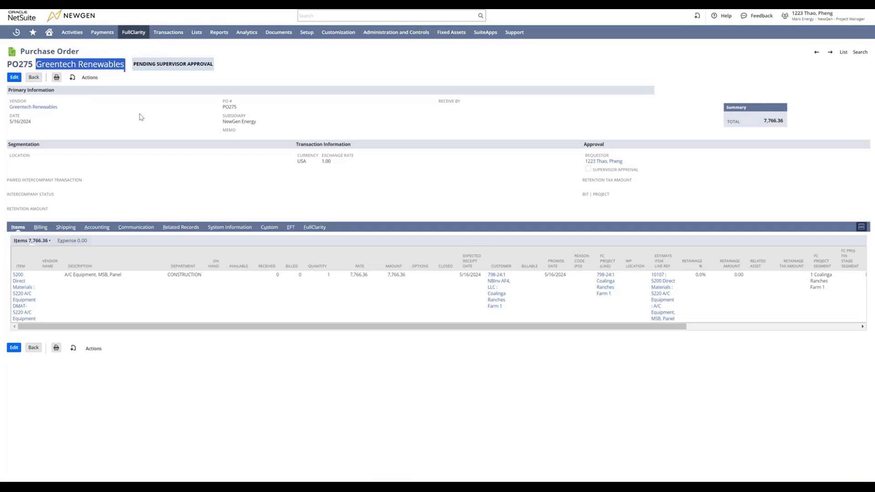
pyautogui.click(15, 79)
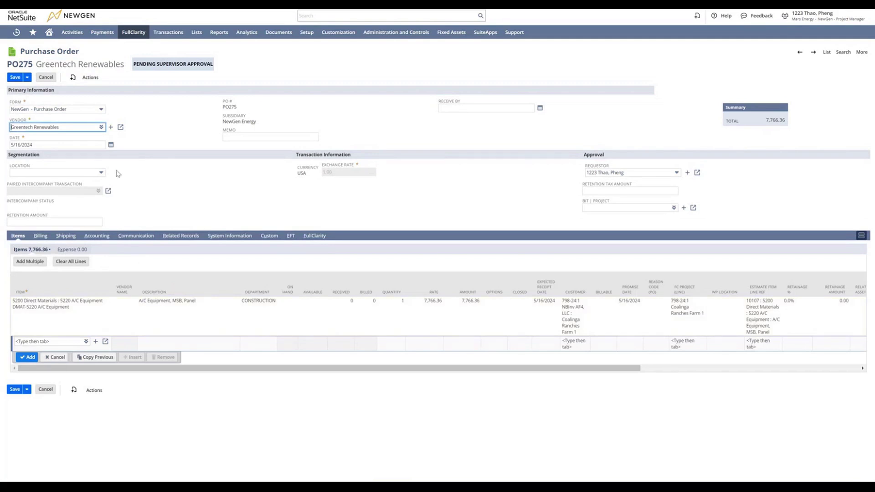
# Set location NewGen Energy HQ, reuse the delivery-scheduling contact memo, and receive-by 5/30/2024.
pyautogui.click(100, 174)
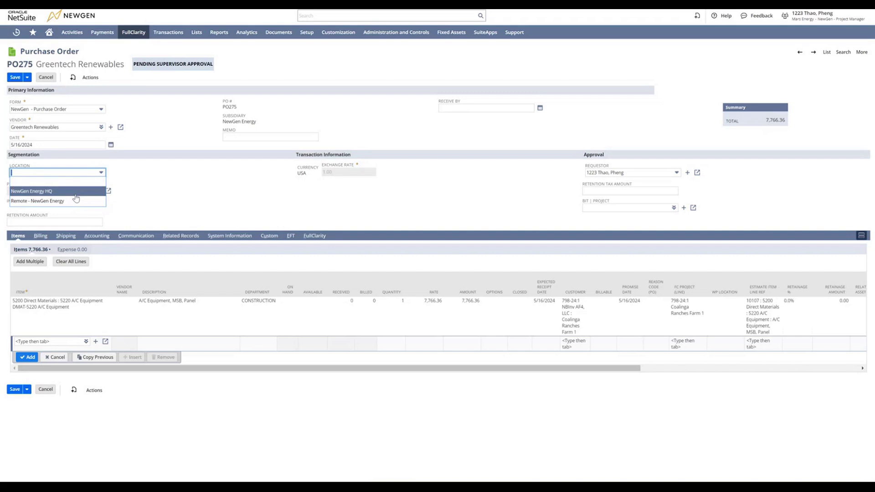
pyautogui.click(76, 195)
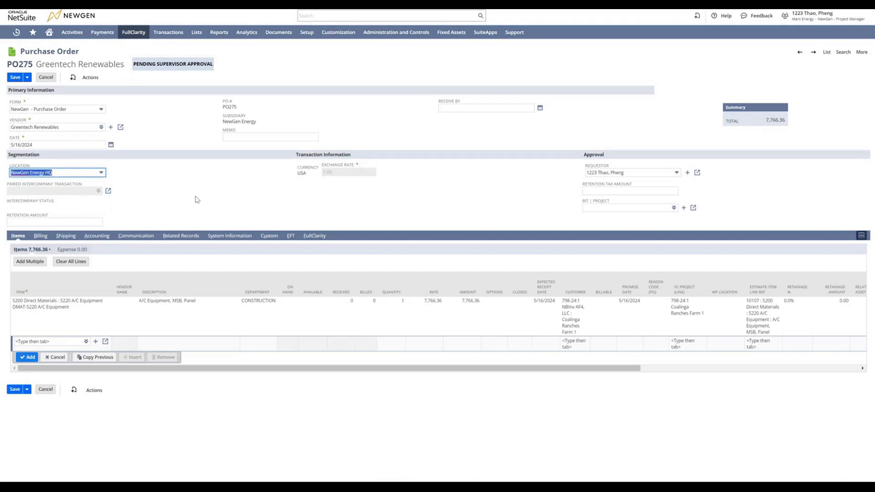
pyautogui.click(252, 137)
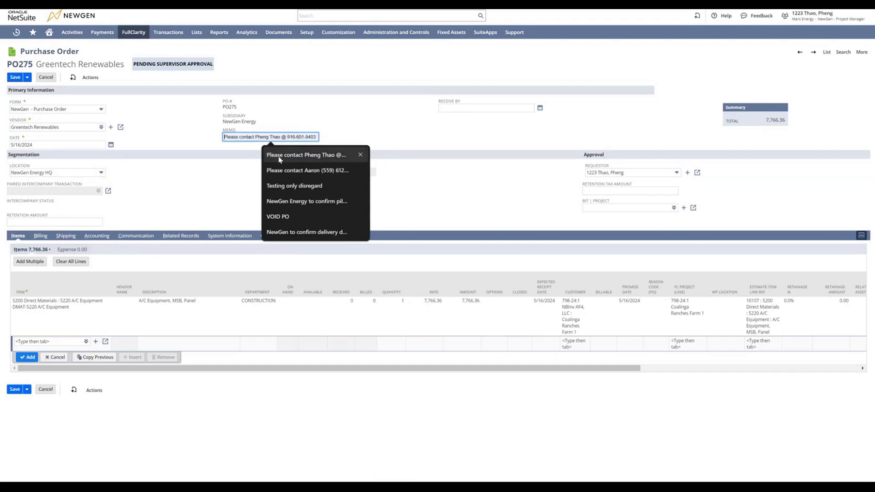
pyautogui.click(280, 158)
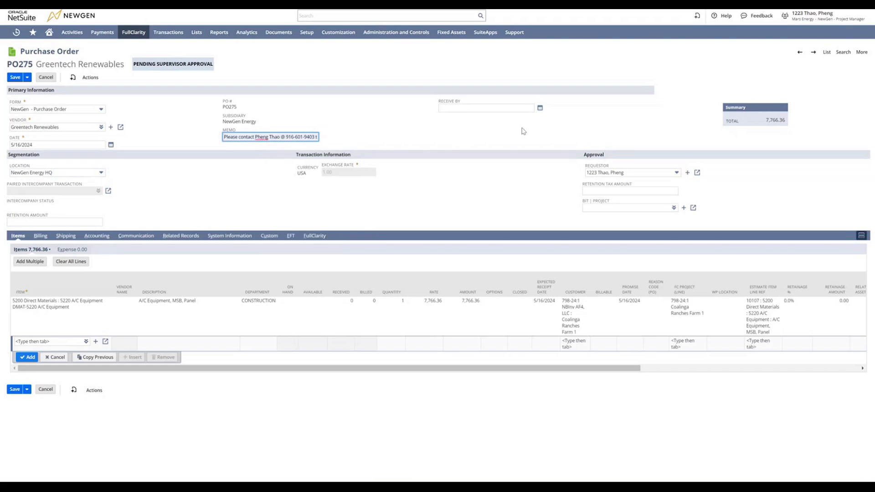
pyautogui.click(540, 108)
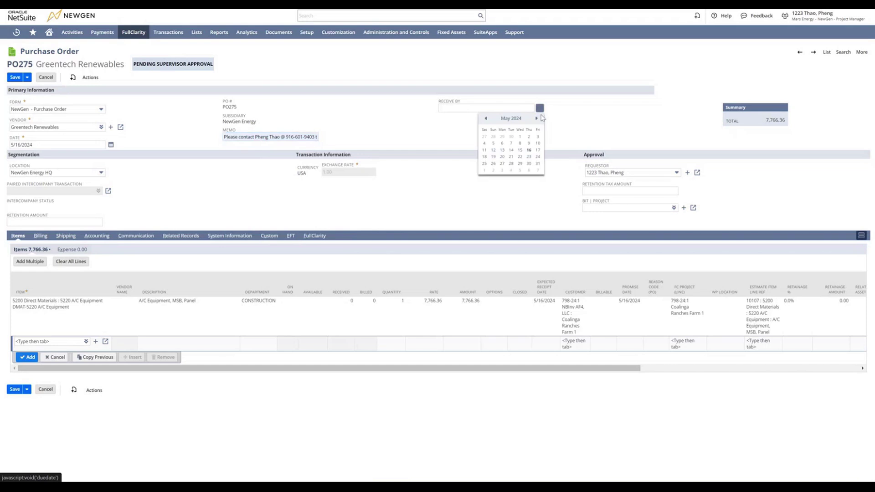
pyautogui.click(530, 164)
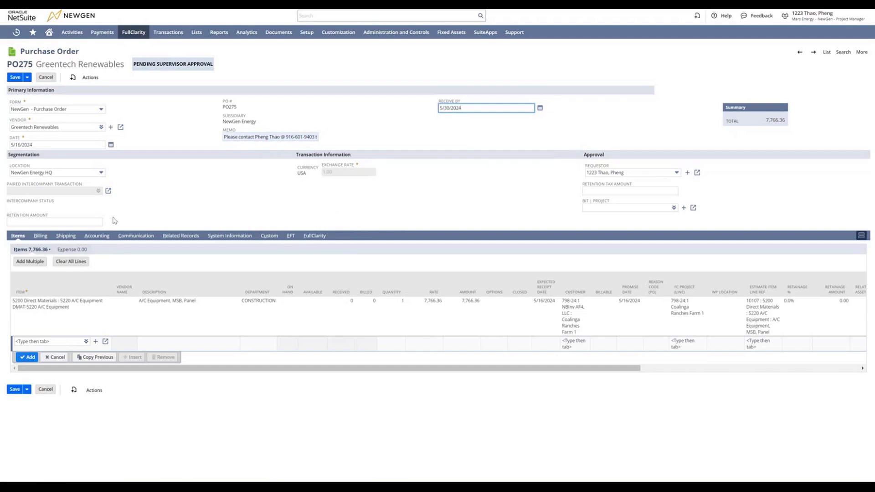
# Set the Shipping ship-to to 786-24:1 NBInv AF4, LLC : Coalinga Ranches Farm 4 via a Coalinga search.
pyautogui.click(61, 236)
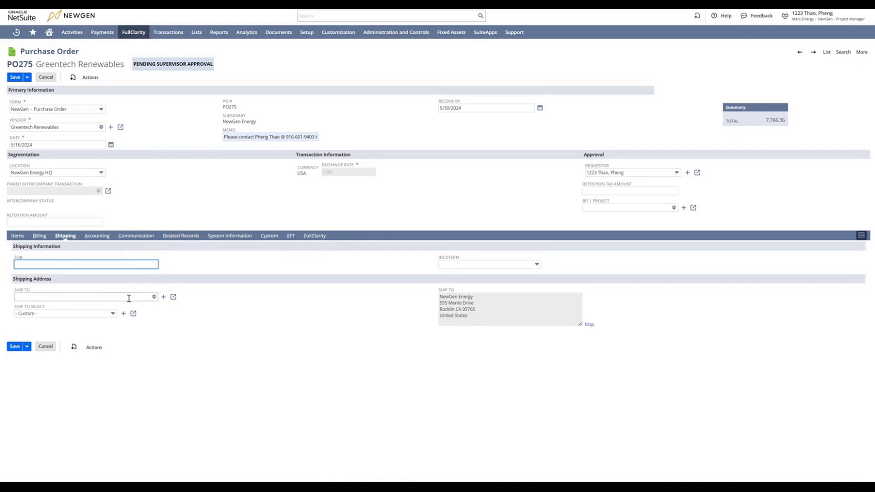
pyautogui.click(154, 297)
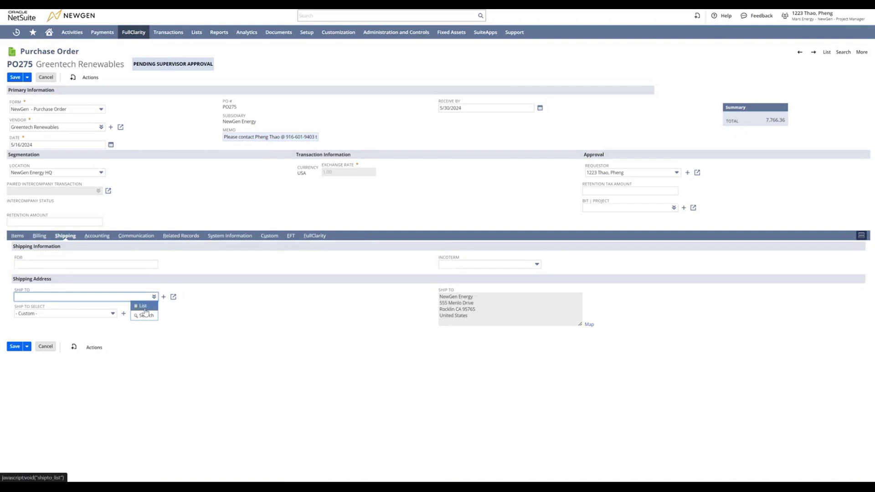
pyautogui.click(147, 307)
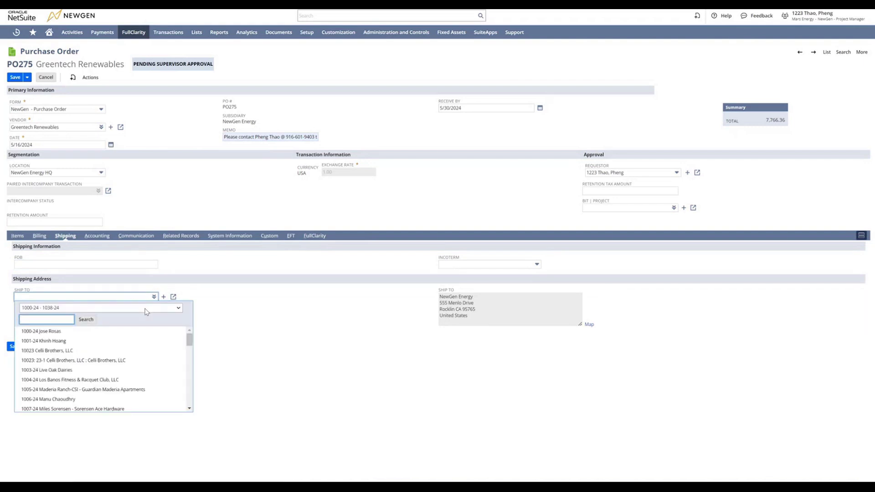
pyautogui.write('C')
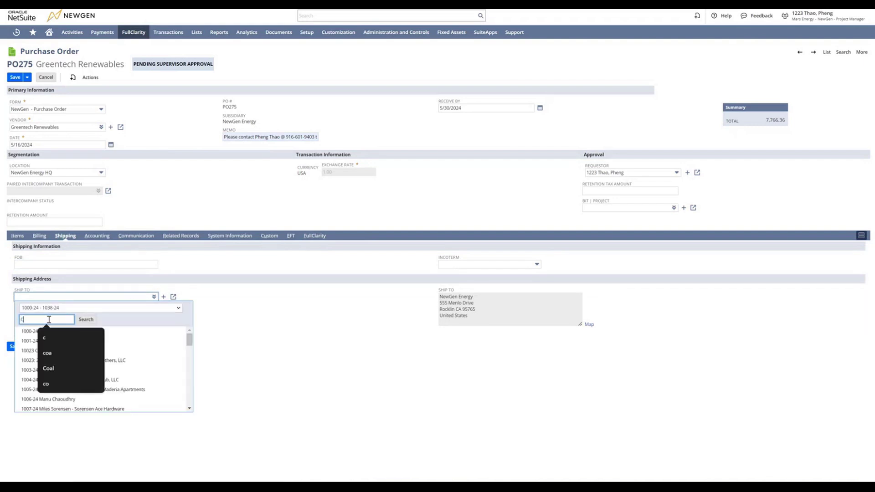
pyautogui.write('oalinga')
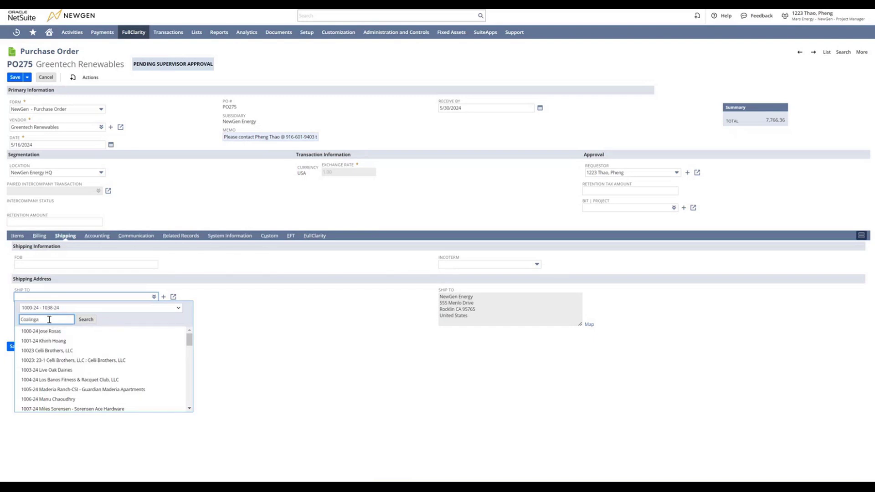
pyautogui.press('Return')
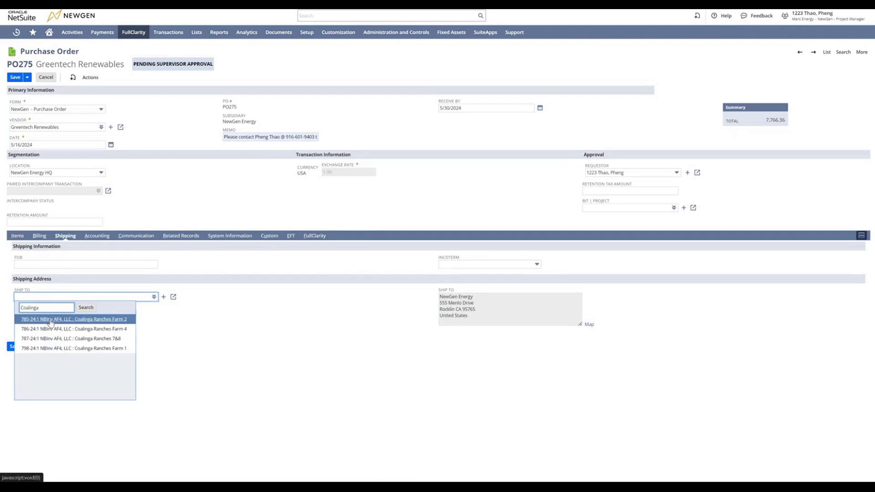
pyautogui.click(94, 330)
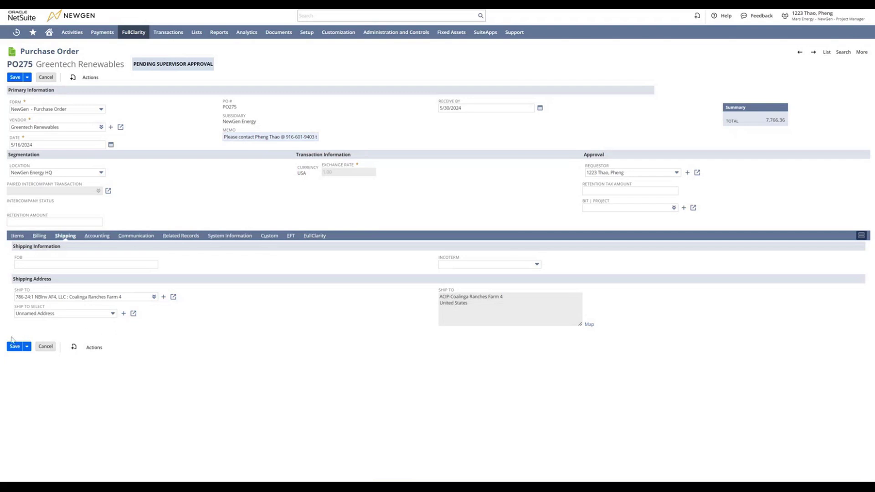
# Save PO275 with location NewGen Energy HQ, receive-by 5/30/2024 and the Coalinga ship-to.
pyautogui.click(14, 347)
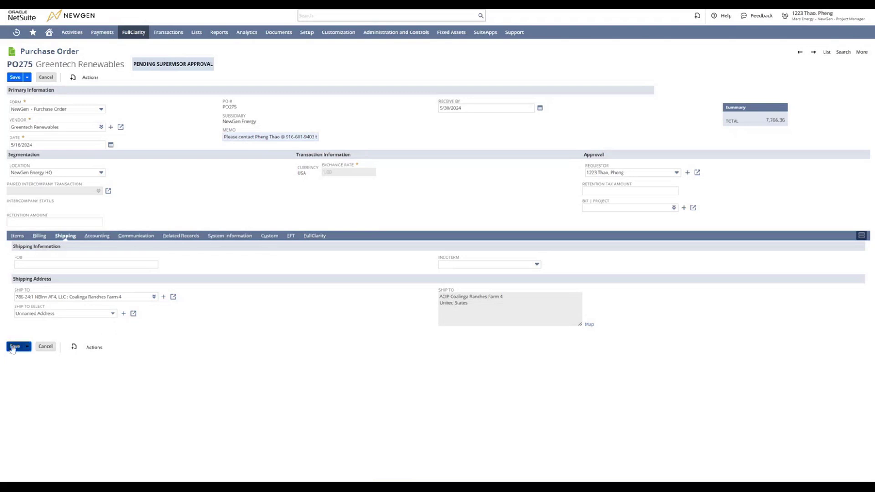